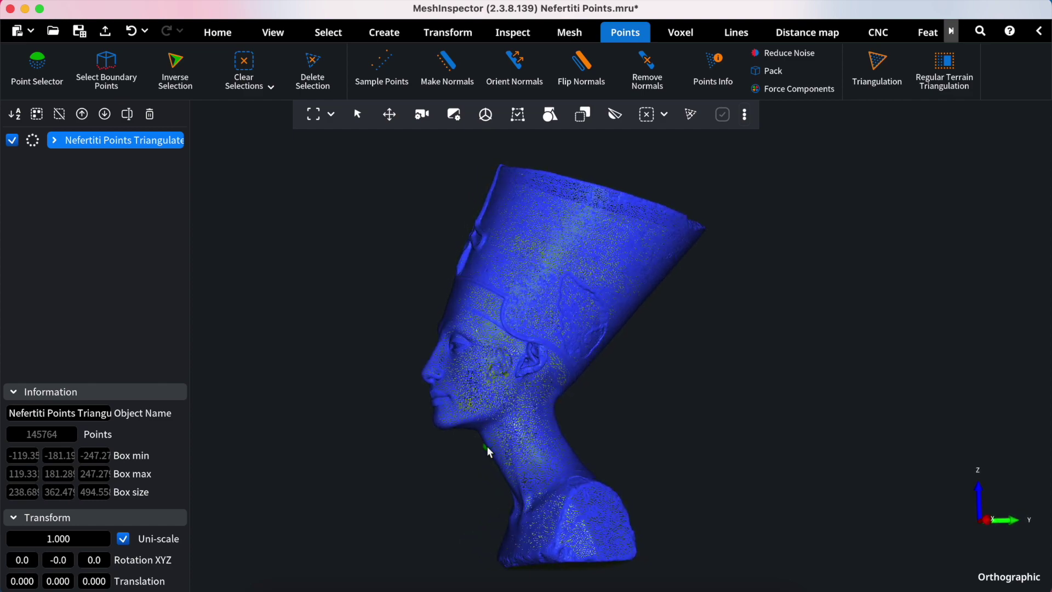
scroll(487, 446, down, 5)
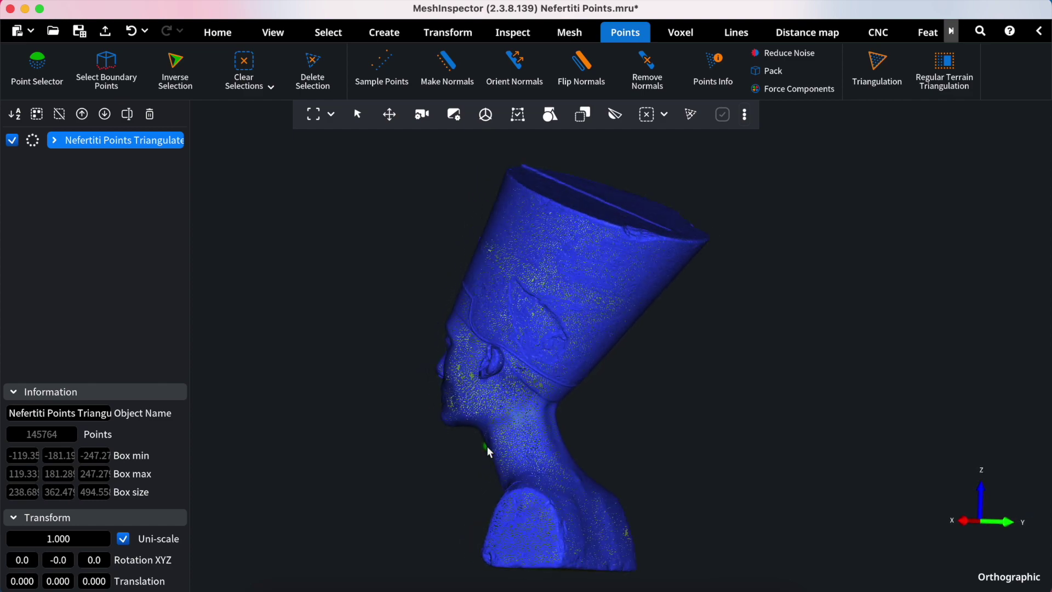
Step: Orbit the bust through frontal, chin-up three-quarter and left-profile views
key(Right)
key(Right)
key(Right)
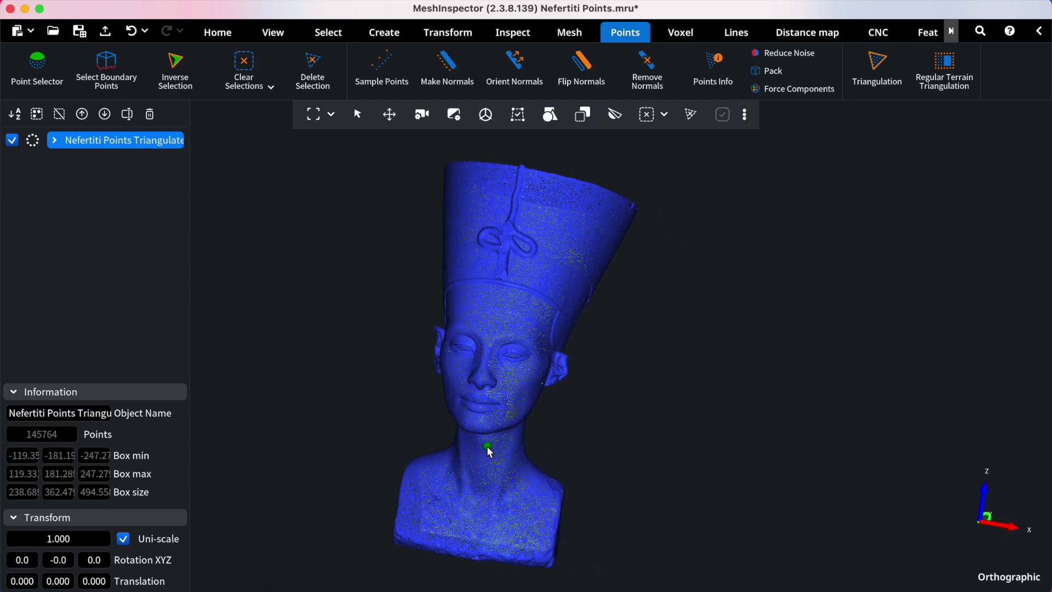
key(Left)
key(Up)
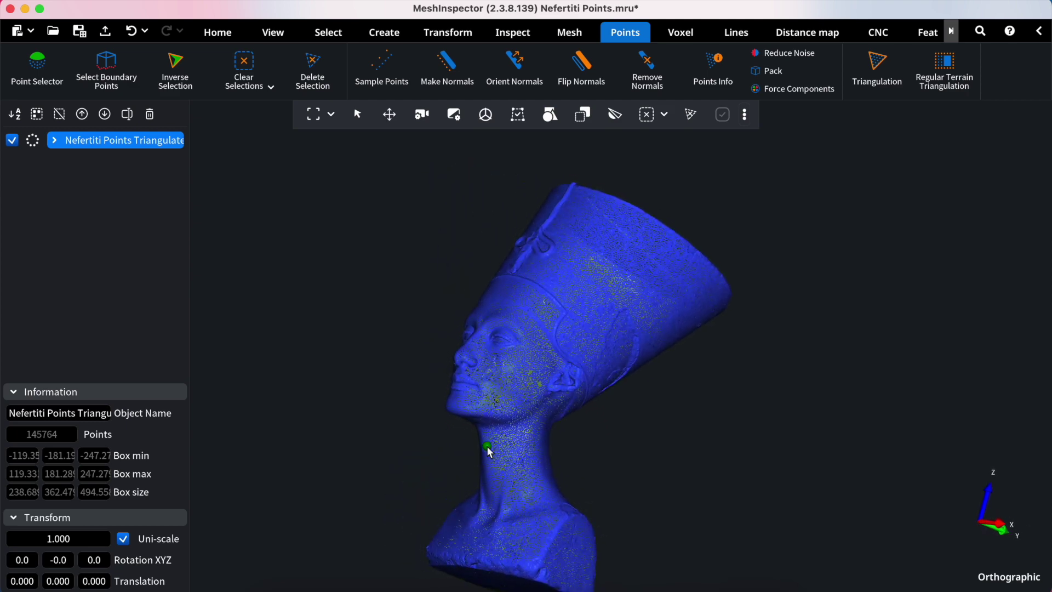
key(Down)
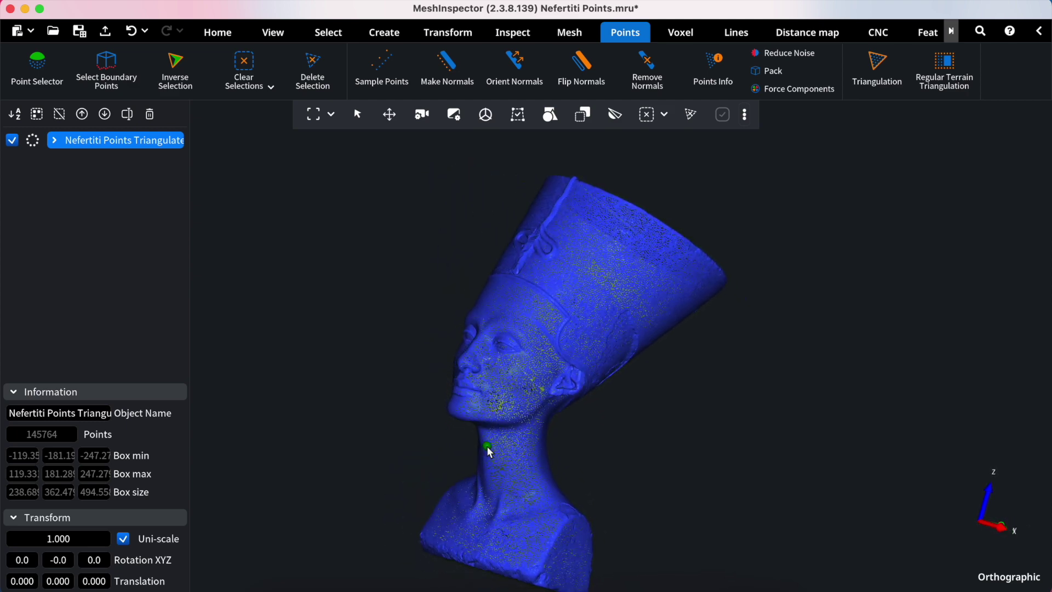
key(Right)
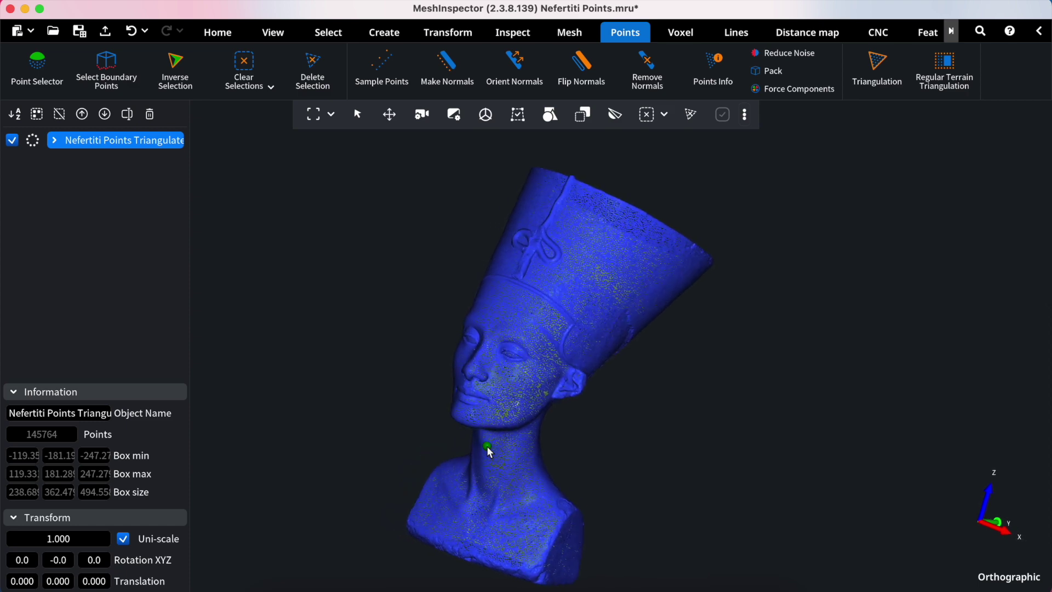
key(Left)
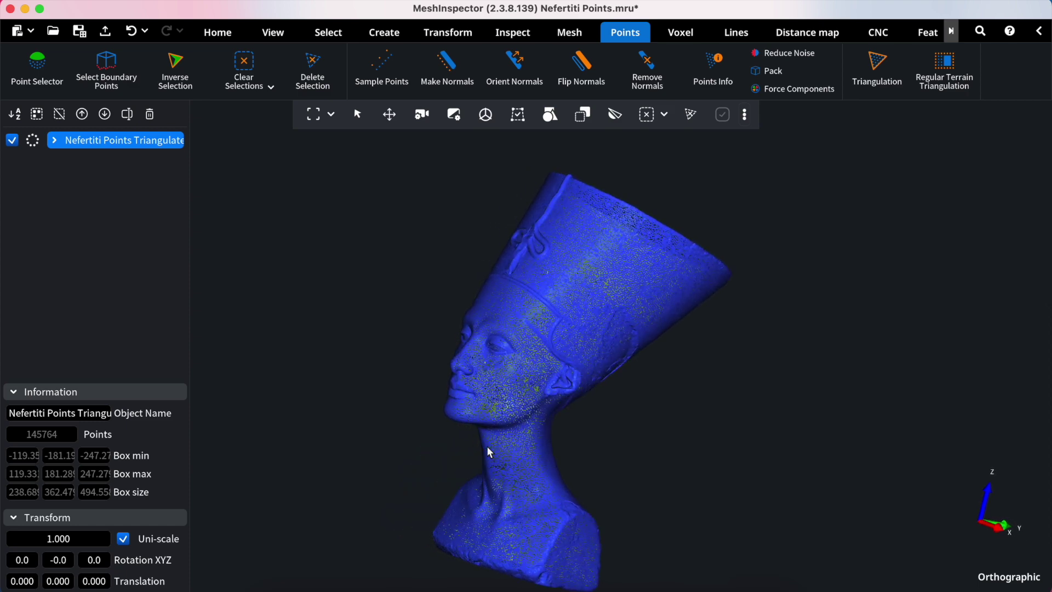
Step: Clear the scene and load Nefertiti Points.ply from the desktop
key(Delete)
click(220, 33)
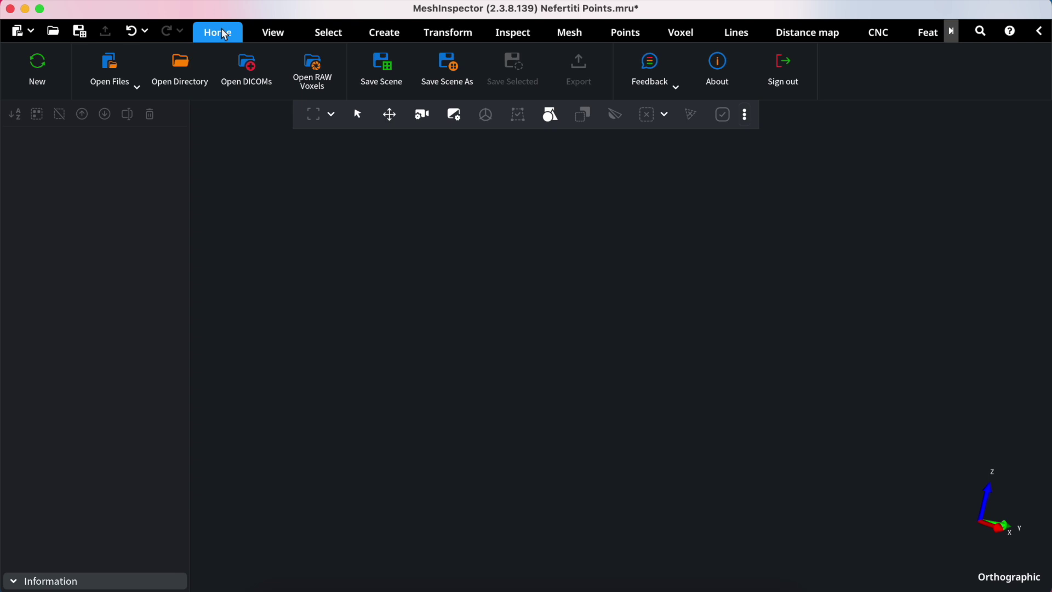
click(103, 79)
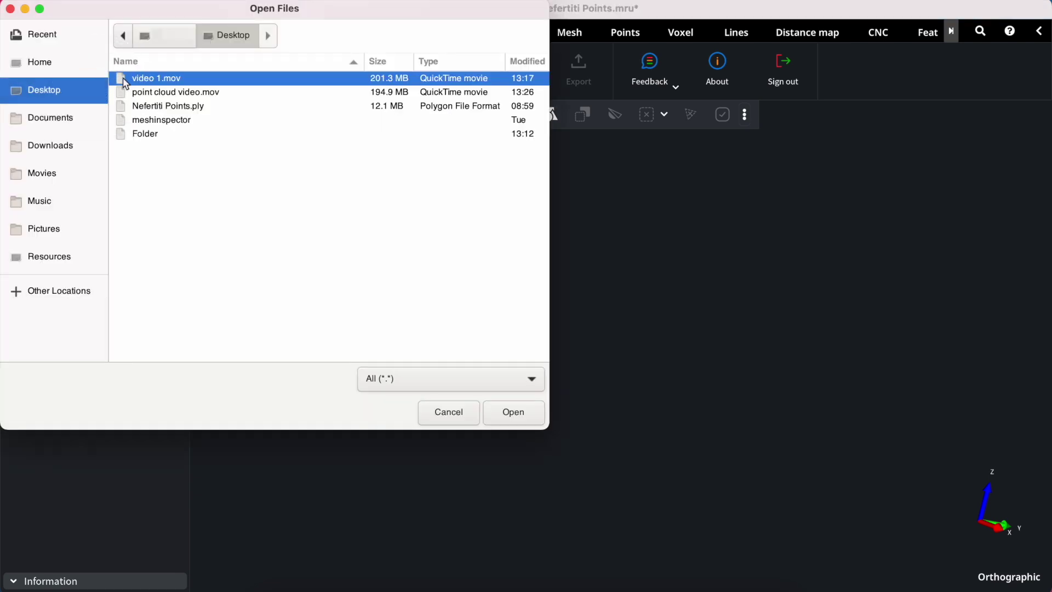
click(174, 106)
click(513, 412)
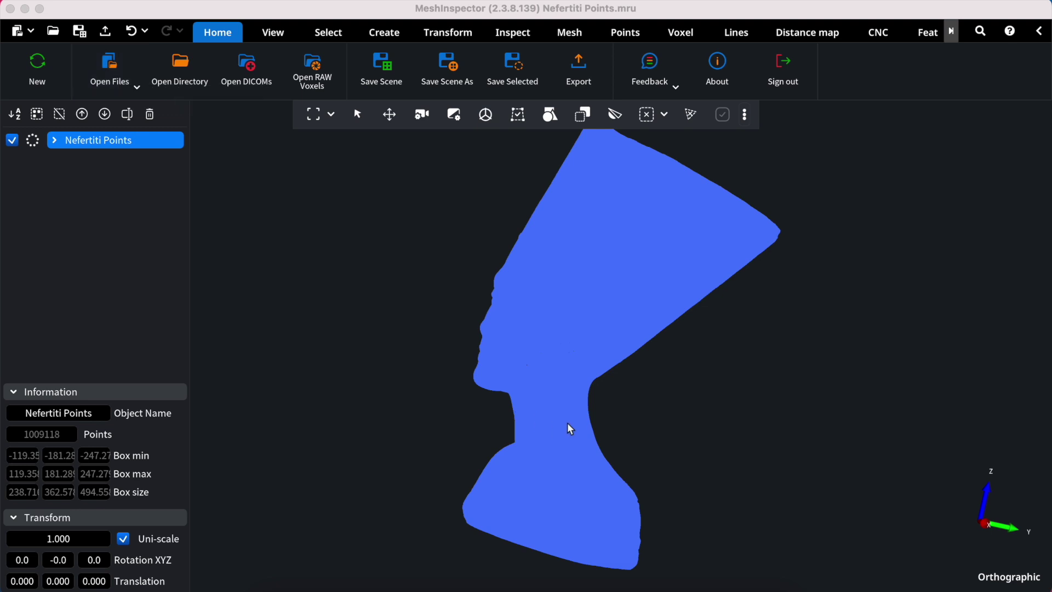
Step: Show Nefertiti Points details: 1,009,118 points, 11.67 Mb memory, origin-centred bounding box
right_drag(573, 435, 574, 435)
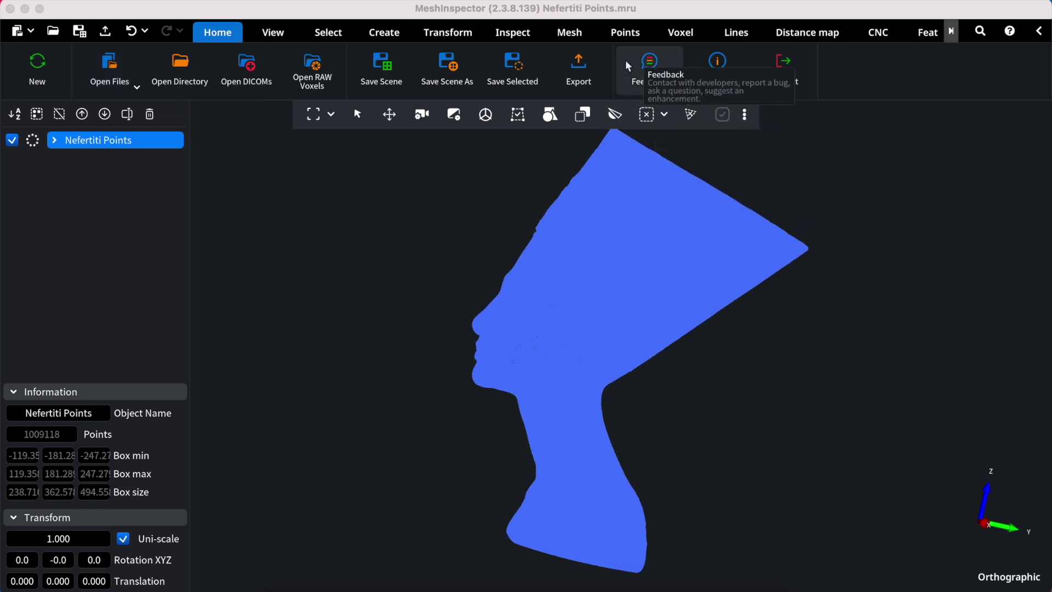
click(626, 33)
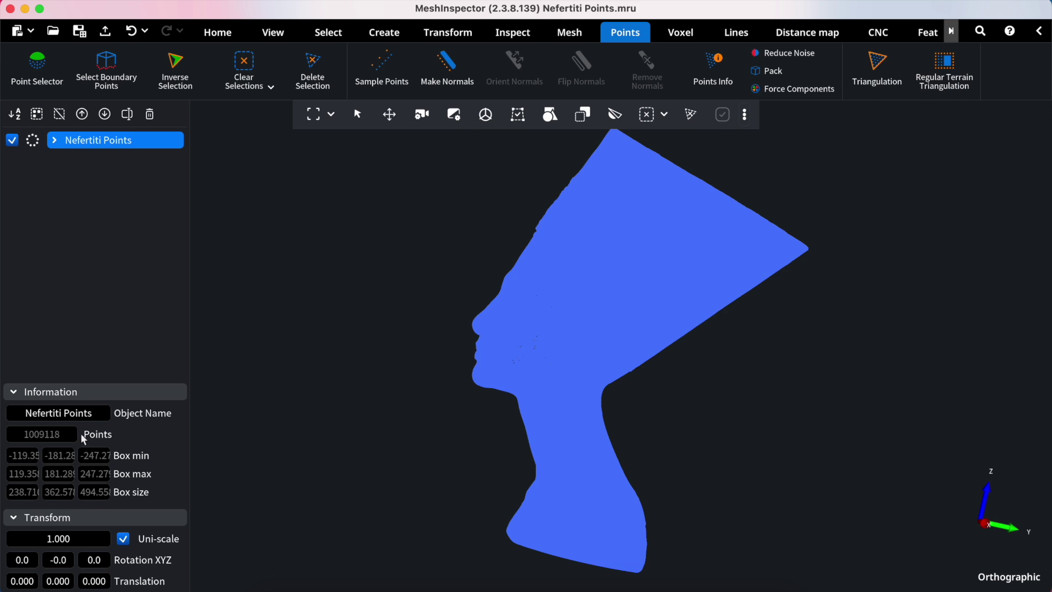
click(53, 141)
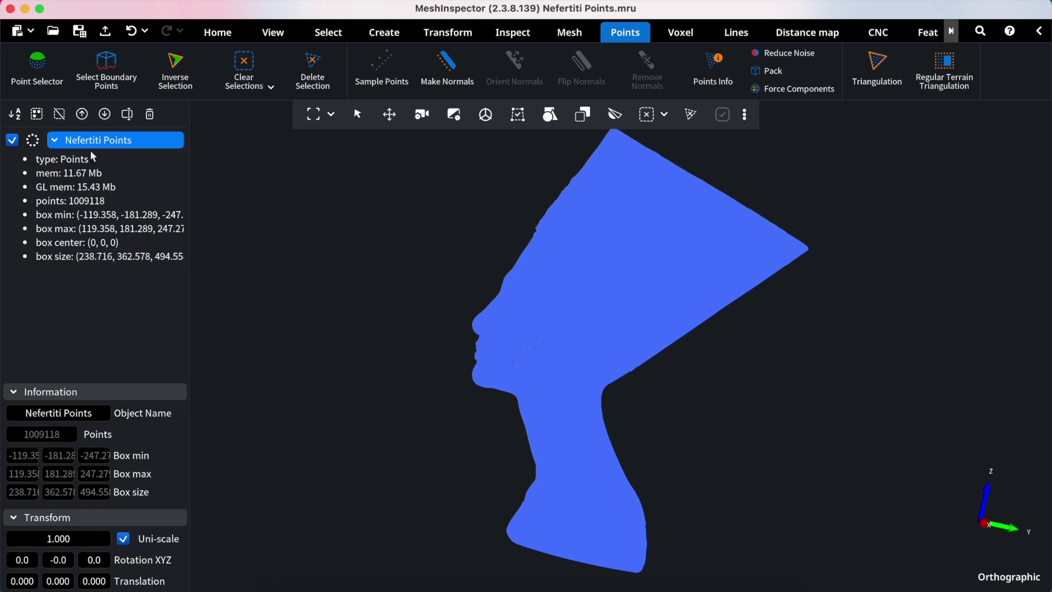
Step: Set the advanced Point Sampling of Nefertiti Points to 8
right_click(104, 141)
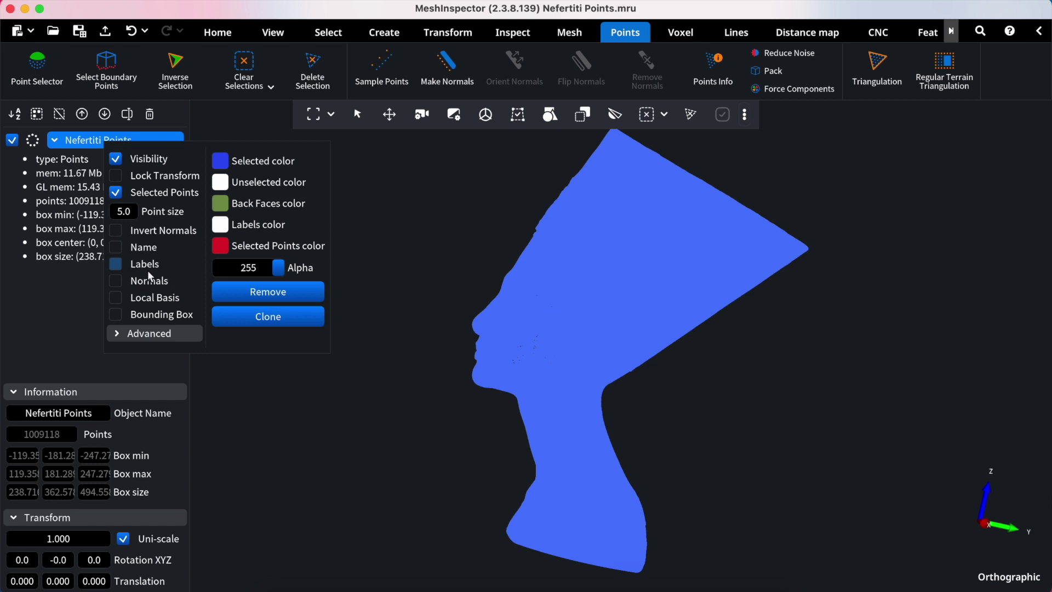
click(145, 333)
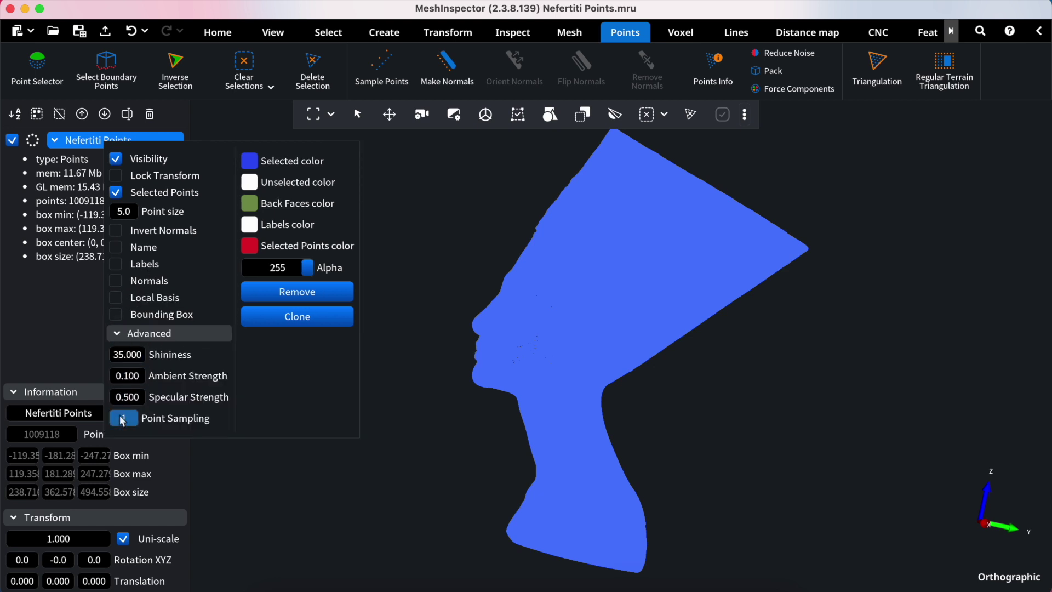
drag(129, 418, 146, 416)
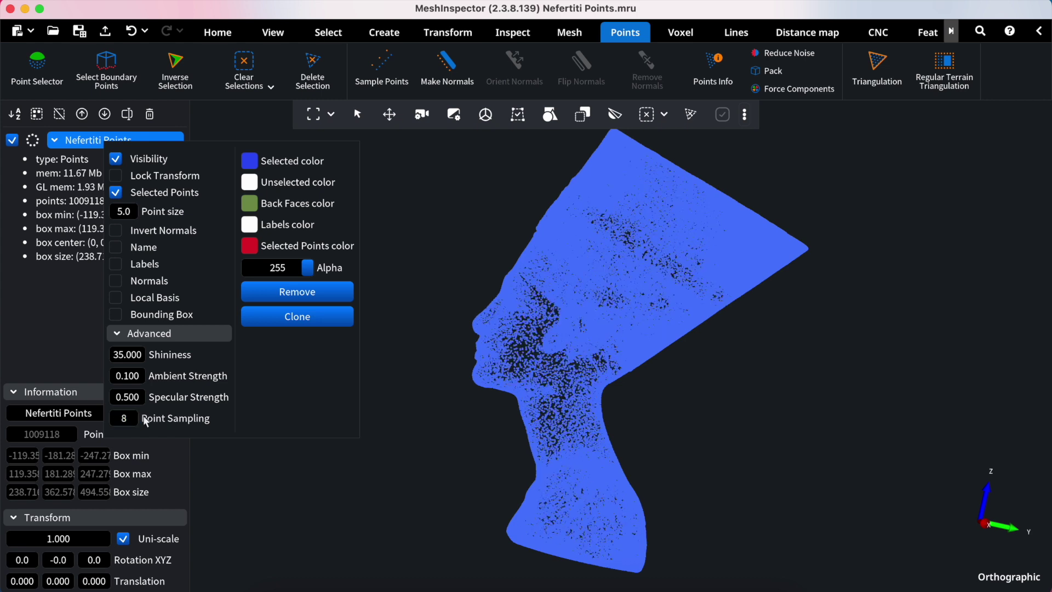
click(246, 482)
right_drag(573, 423, 573, 423)
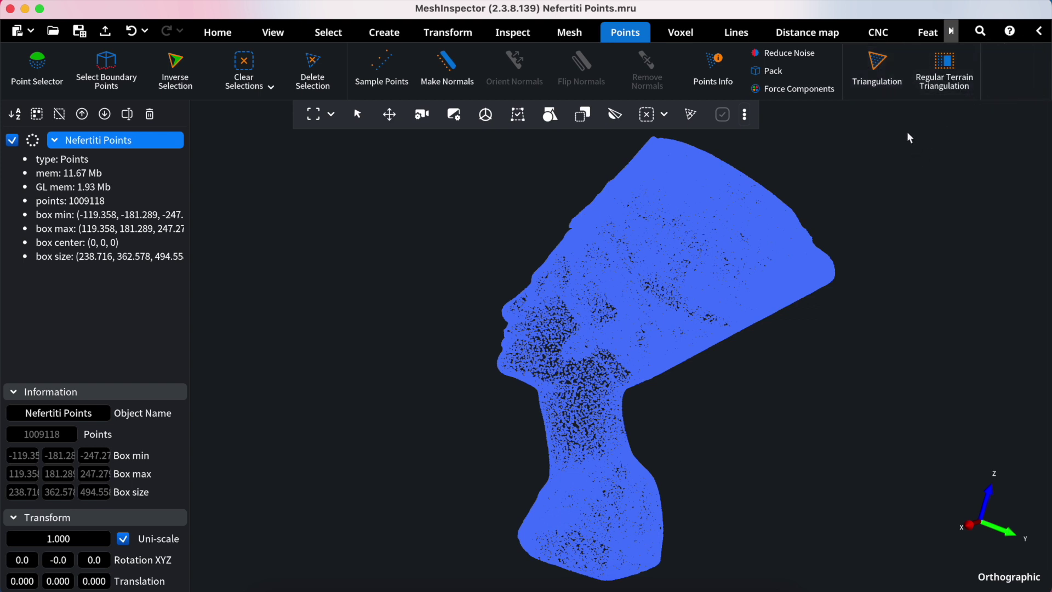
Step: Triangulate the cloud into a mesh of 2,018,130 faces and 1,009,069 vertices
click(882, 66)
click(921, 175)
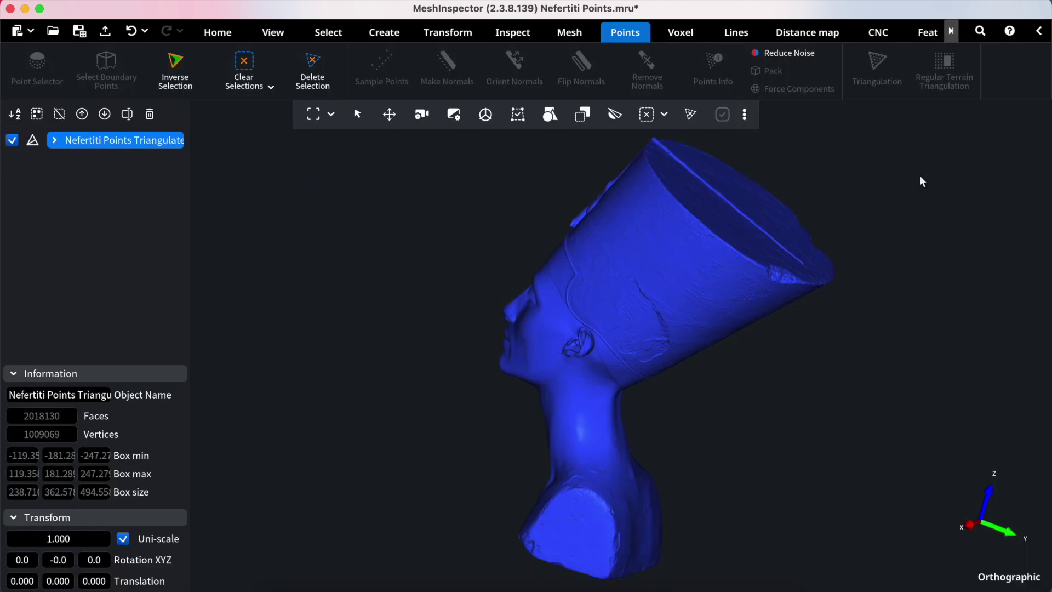
click(573, 34)
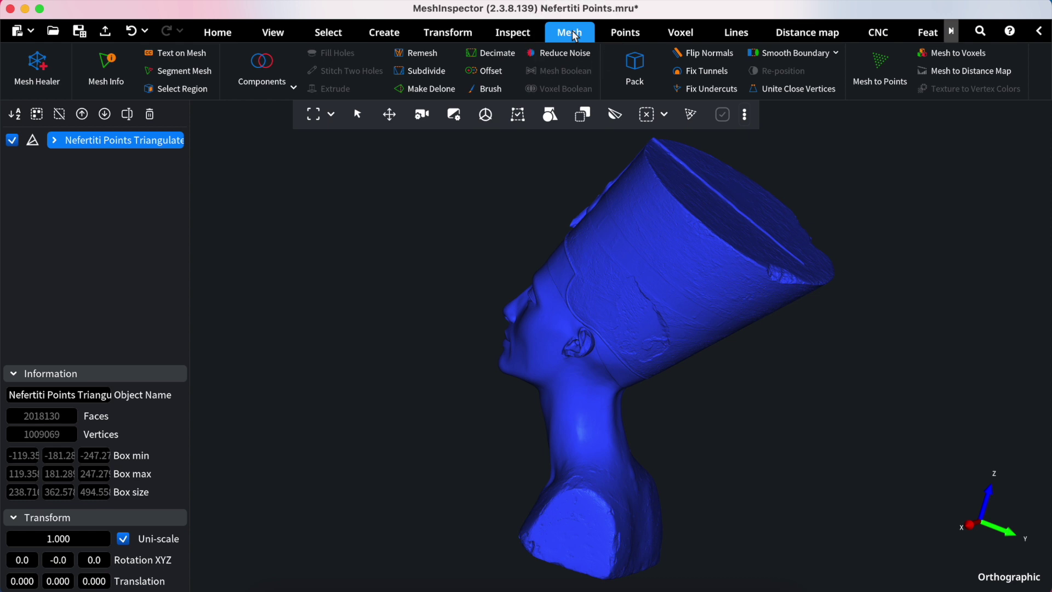
scroll(621, 278, right, 5)
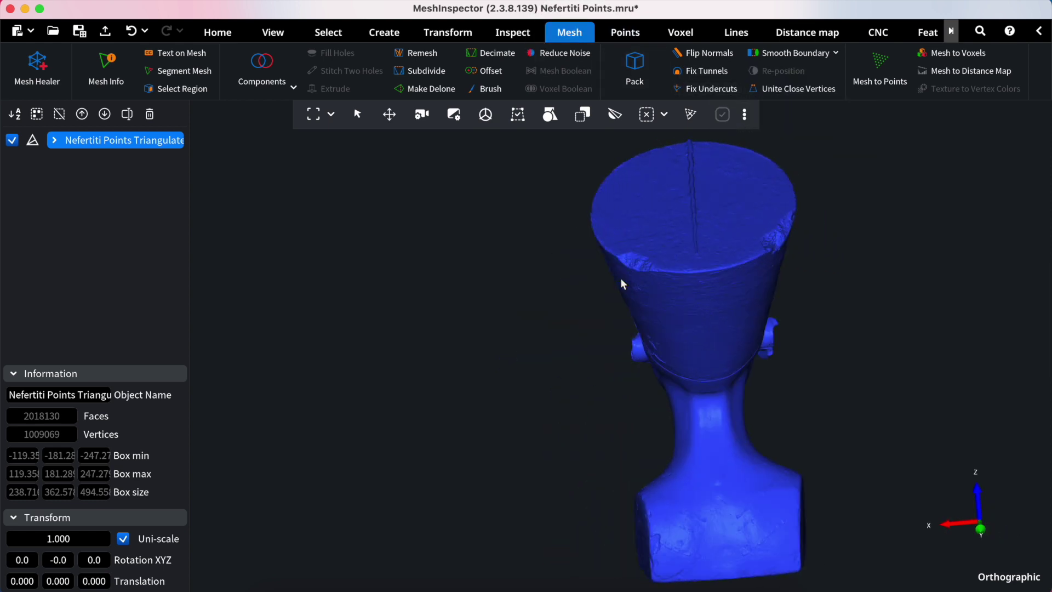
scroll(621, 278, right, 3)
scroll(621, 278, right, 3)
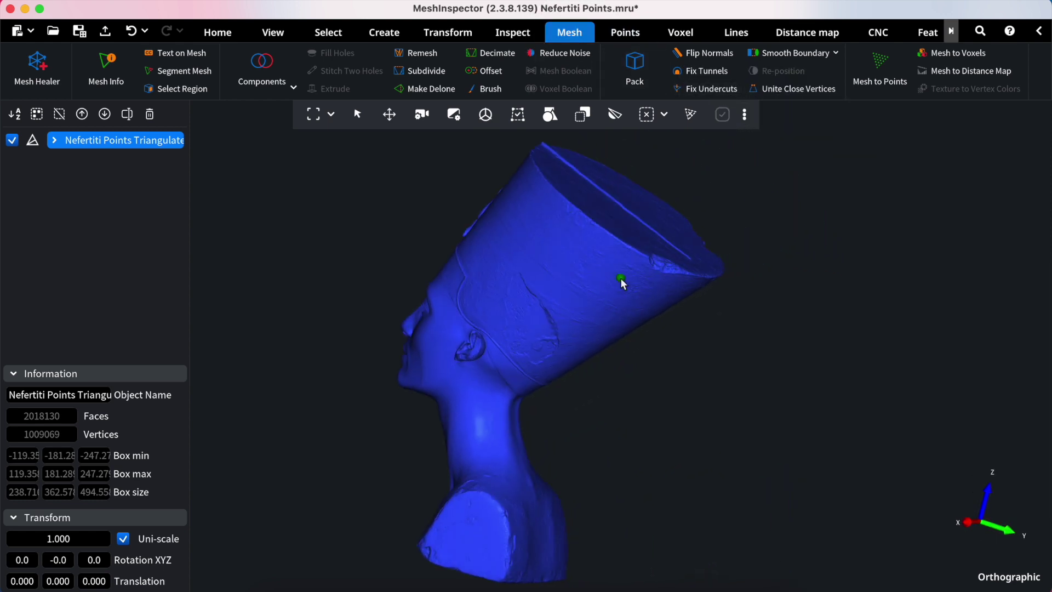
scroll(621, 278, right, 3)
scroll(620, 278, right, 3)
scroll(621, 278, right, 2)
scroll(621, 278, right, 2)
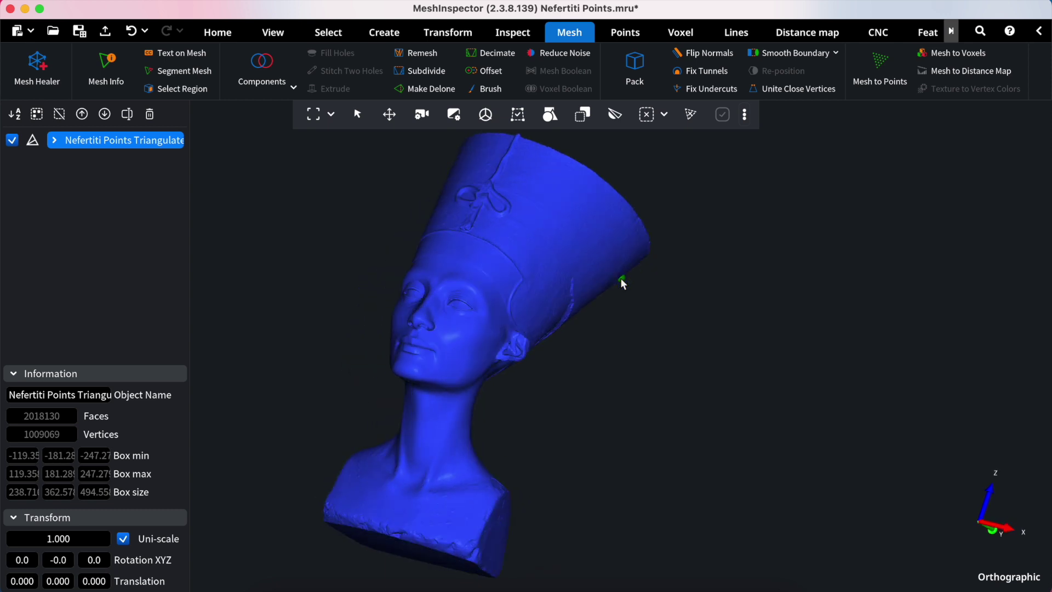
scroll(621, 278, right, 2)
scroll(621, 279, right, 2)
scroll(621, 277, right, 1)
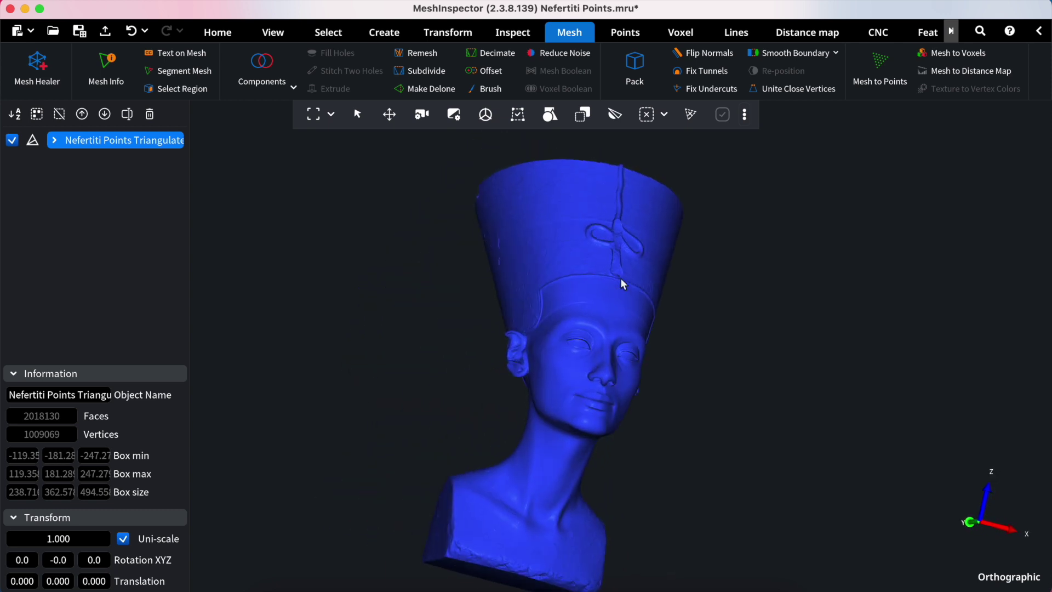
scroll(621, 277, right, 2)
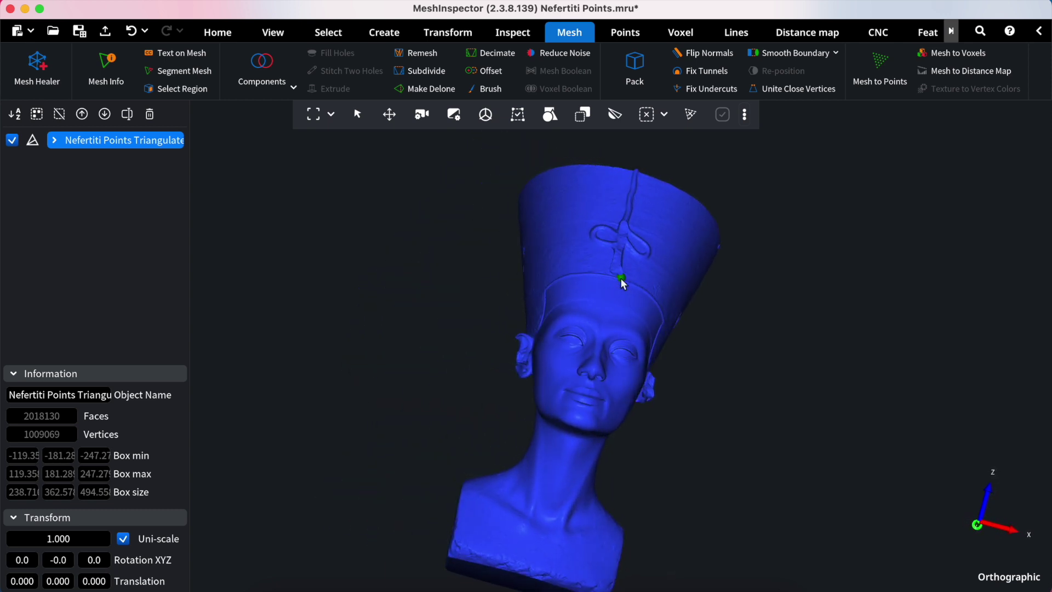
scroll(621, 278, right, 2)
scroll(621, 278, right, 1)
scroll(621, 281, up, 2)
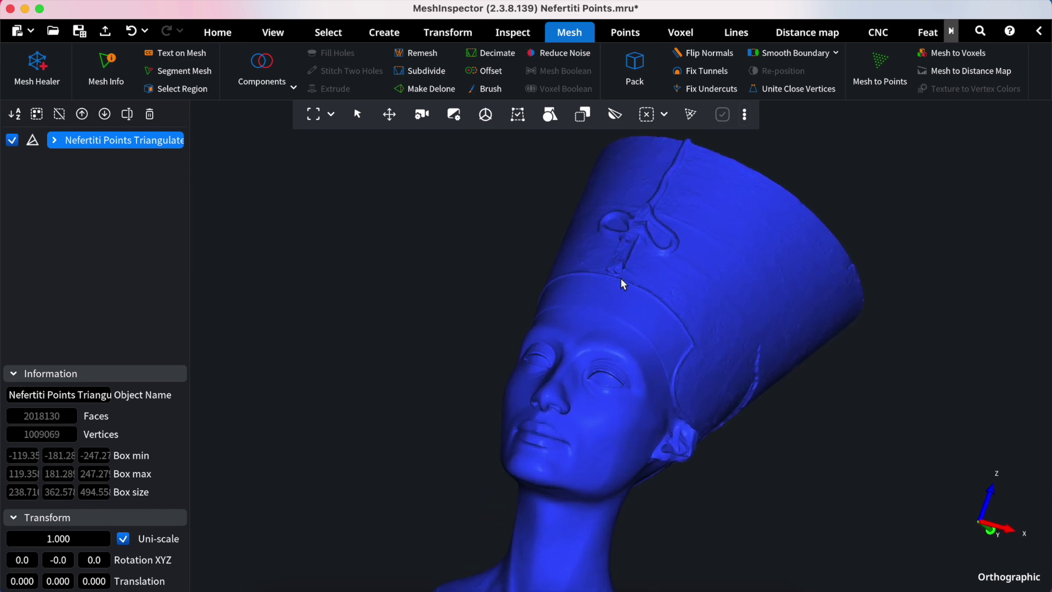